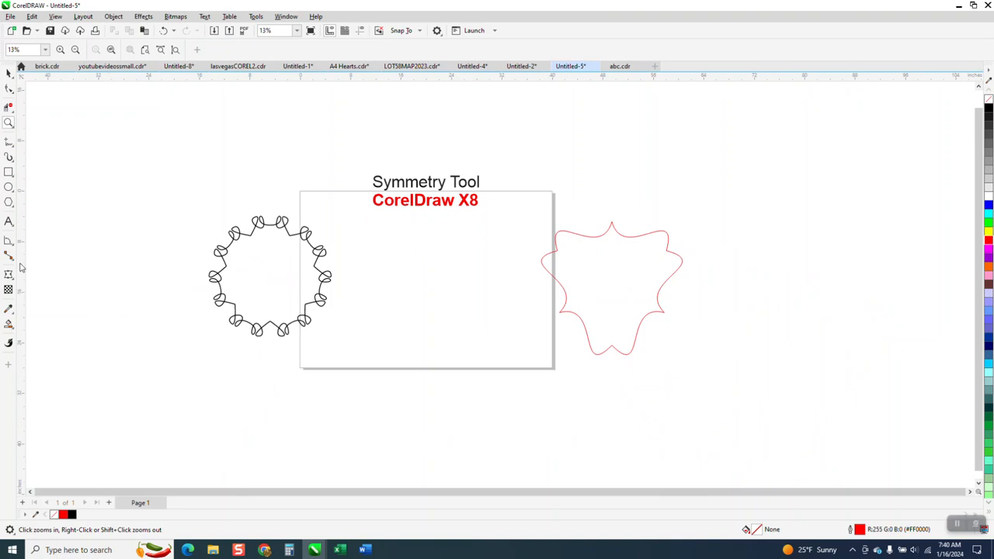
- Create a new symmetry on the page and set it to five mirror lines
left_click(9, 72)
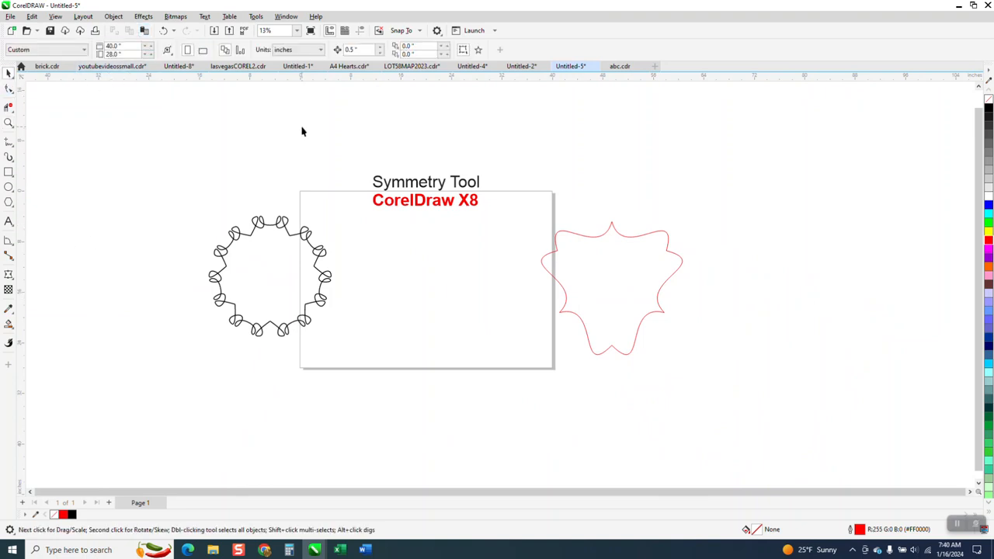
left_click(9, 123)
left_click_drag(305, 163, 684, 395)
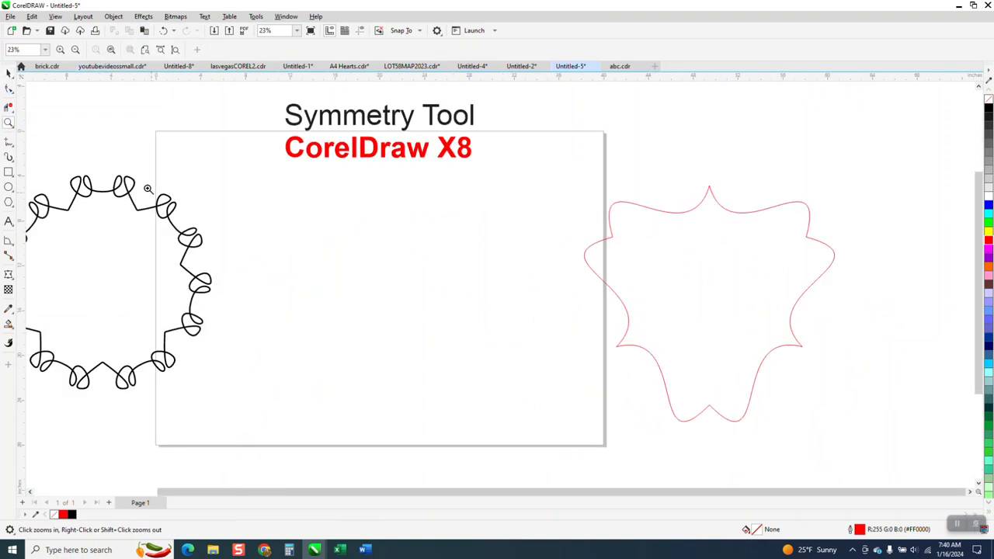
left_click(118, 17)
mouse_move(129, 67)
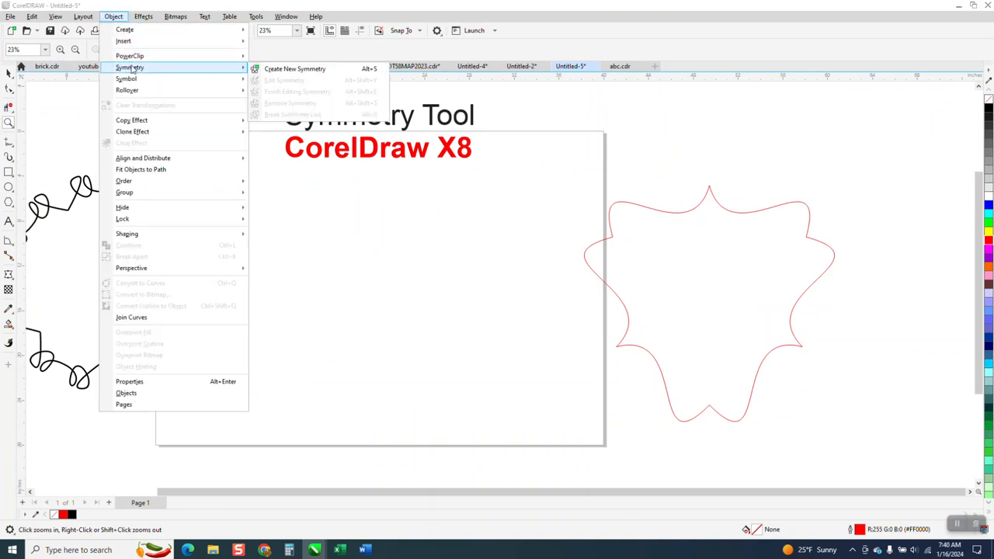
left_click(311, 69)
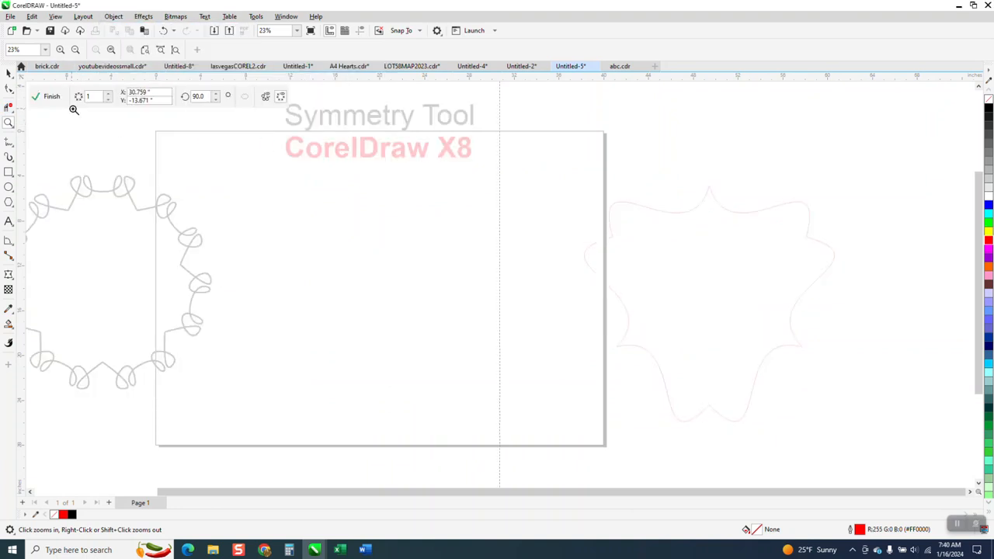
left_click(110, 94)
left_click(110, 94)
left_click(109, 94)
left_click(110, 94)
left_click(110, 94)
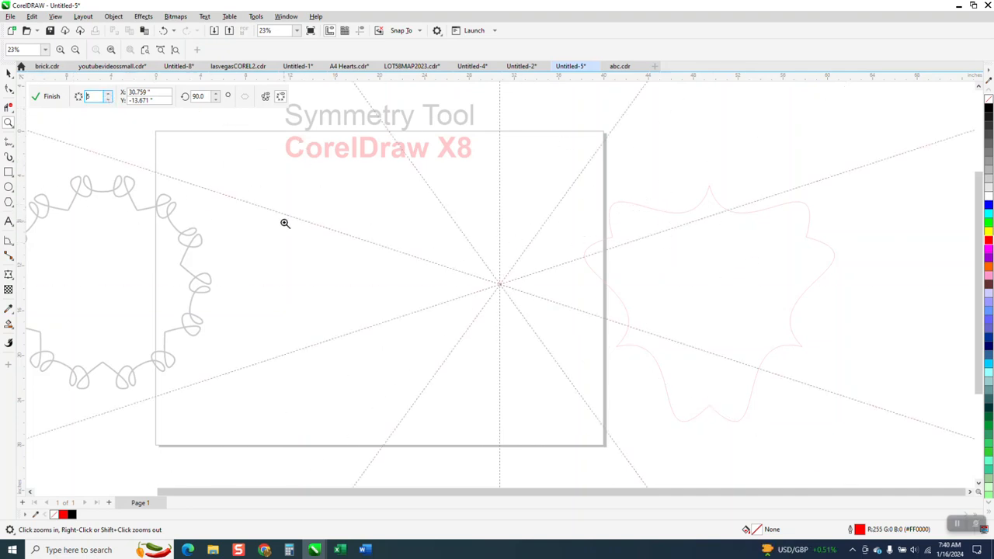
left_click(9, 143)
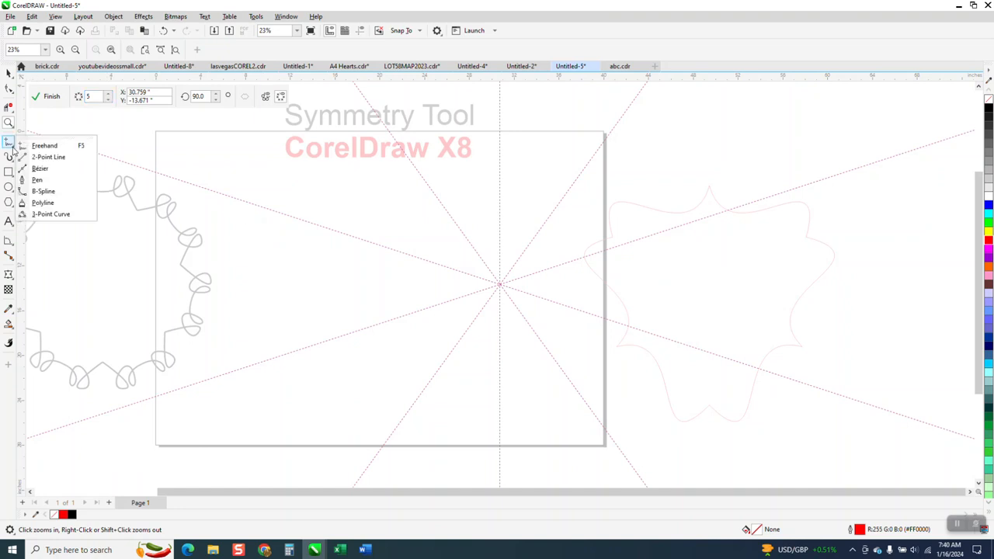
left_click(38, 157)
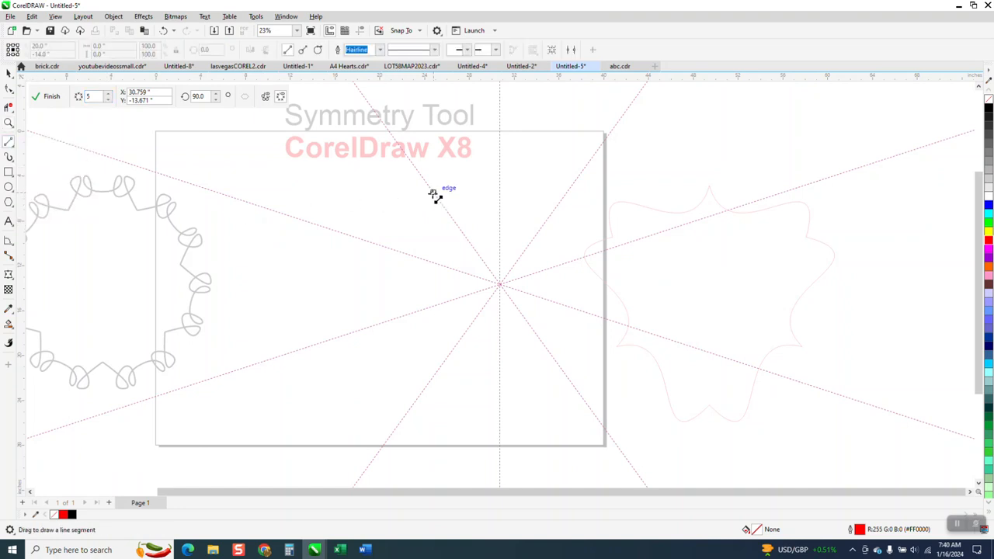
left_click_drag(434, 194, 424, 211)
key("ctrl+z")
- Draw a looping freehand curve about 4.9 × 5.8 inches between two neighbouring mirror lines on the symmetry's upper-left side
left_click(13, 145)
left_click(34, 140)
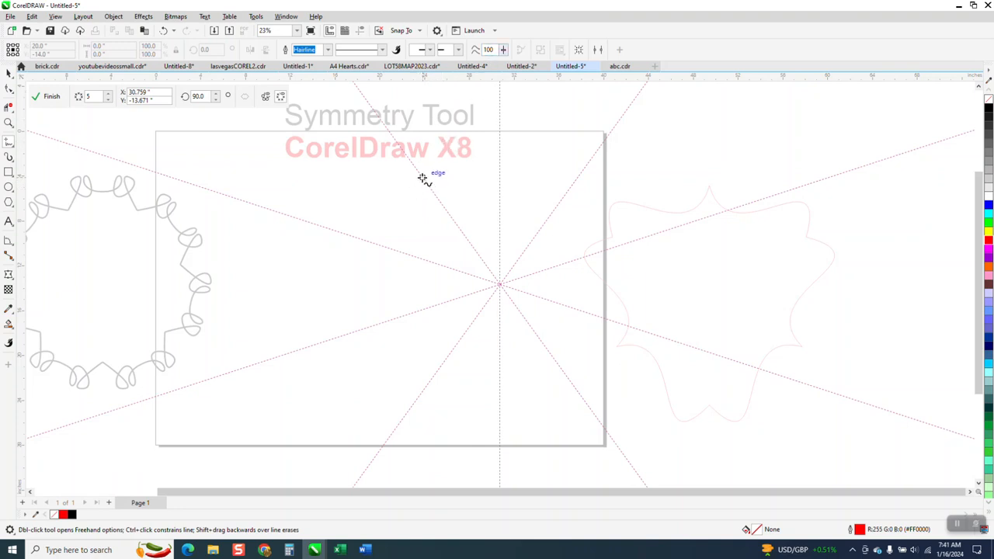
mouse_move(427, 190)
left_mouse_down()
mouse_move(426, 204)
mouse_move(411, 206)
mouse_move(413, 191)
mouse_move(419, 216)
mouse_move(403, 216)
mouse_move(407, 200)
mouse_move(408, 224)
mouse_move(393, 224)
mouse_move(399, 206)
mouse_move(394, 235)
mouse_move(370, 244)
left_mouse_up()
left_click(9, 72)
- Finish editing the symmetry and move the ornament to the middle of the page, beneath the title
left_click(53, 97)
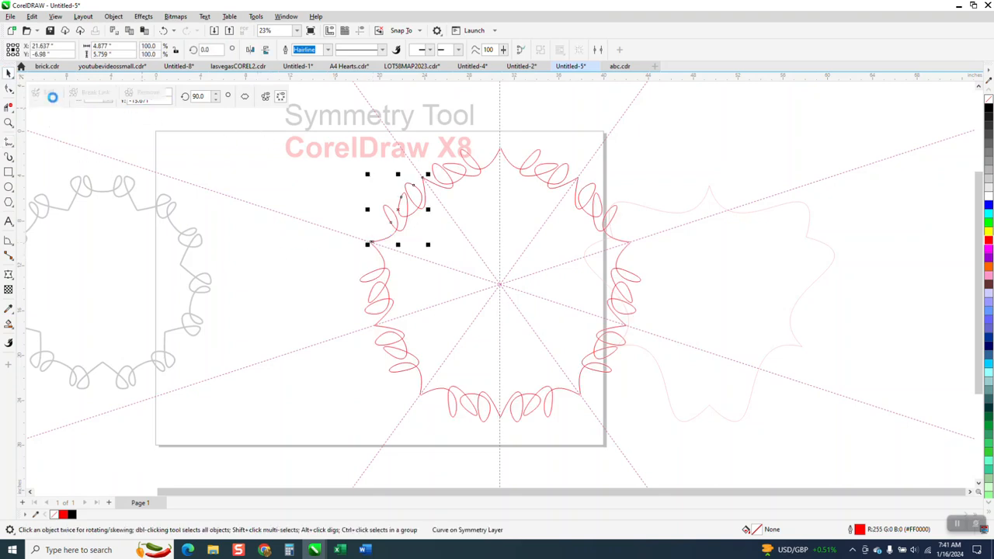
left_click(568, 149)
left_click_drag(566, 164, 480, 186)
- Try a 0.5 in outline width on the linked ornament and set it back to Hairline
left_click(516, 50)
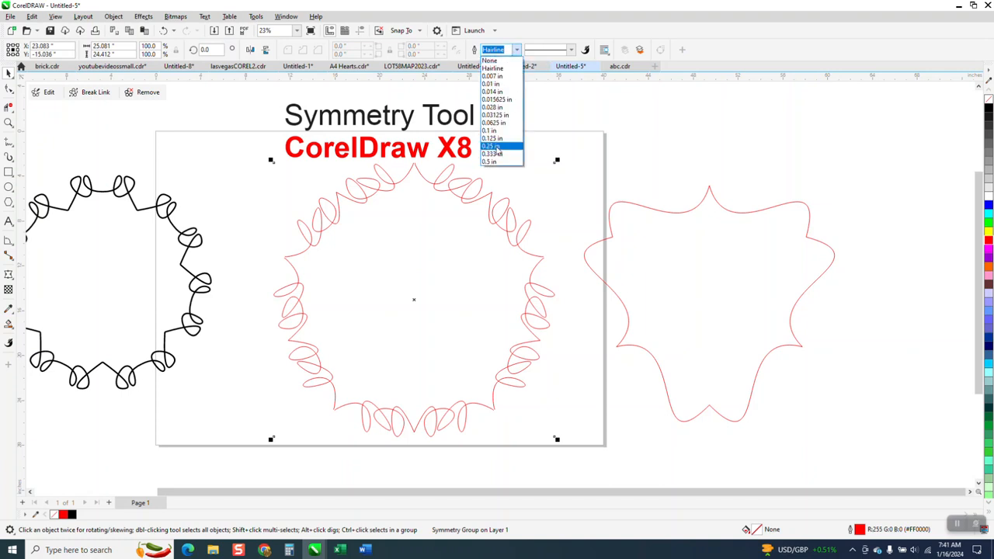
left_click(489, 161)
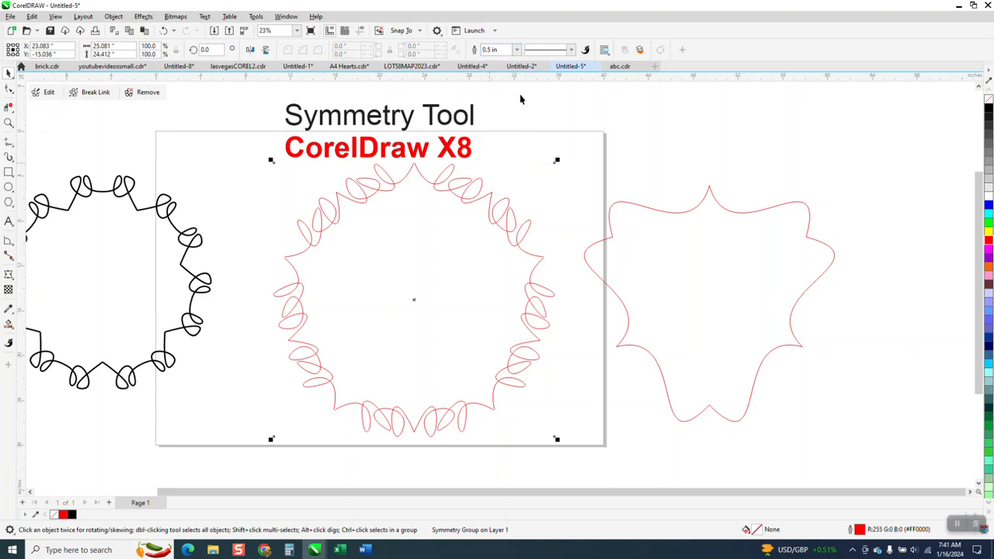
left_click(516, 50)
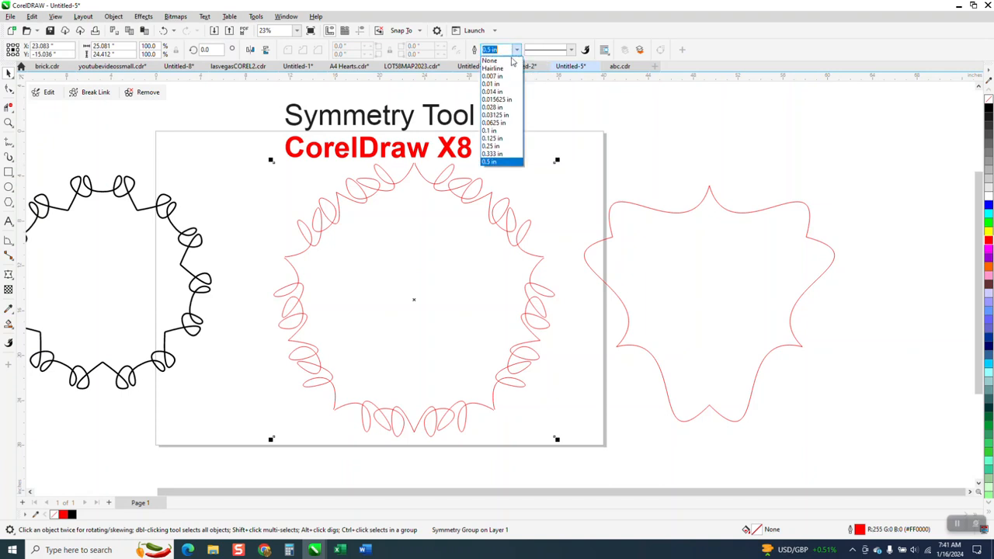
left_click(507, 70)
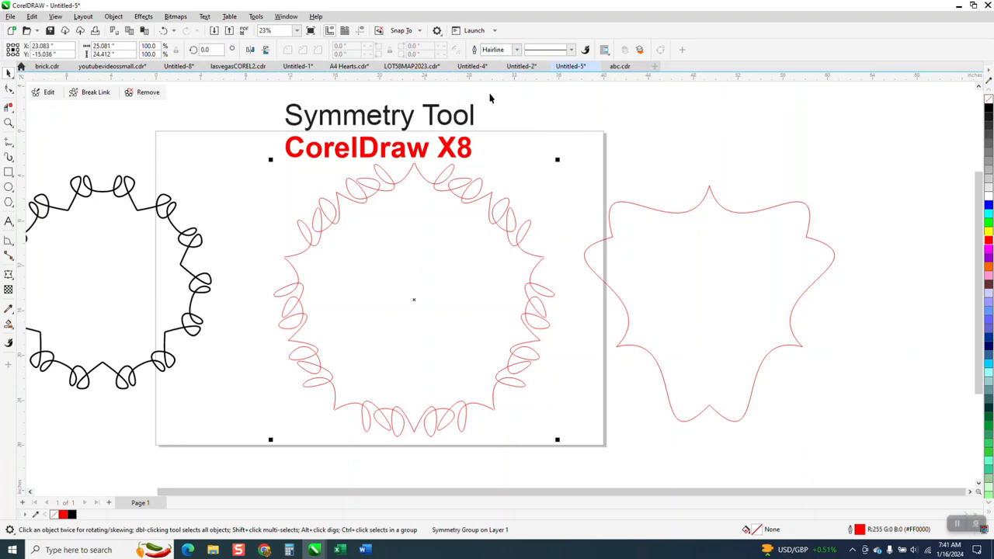
- Break the ornament's symmetry link and give its outline a 0.25 in width and black color
left_click(97, 93)
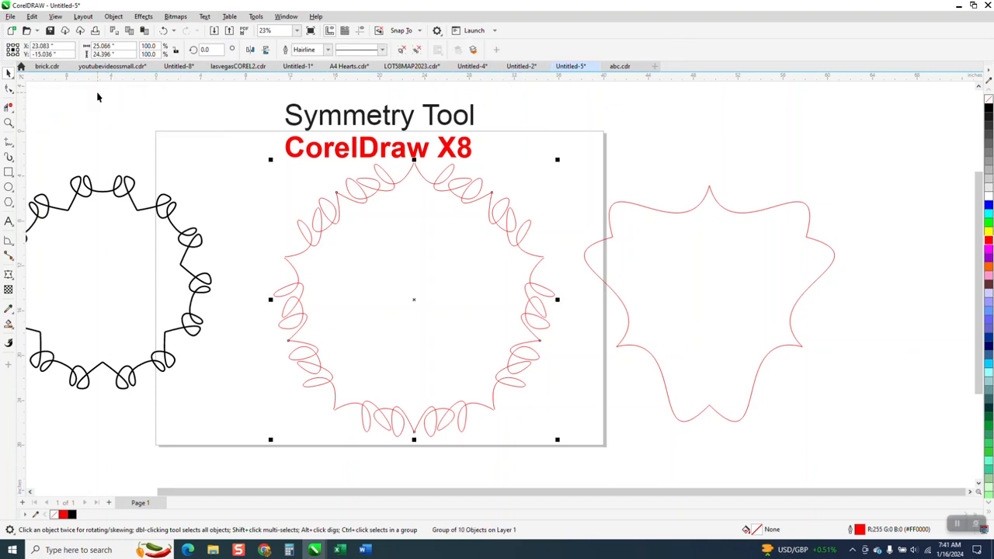
left_click(328, 50)
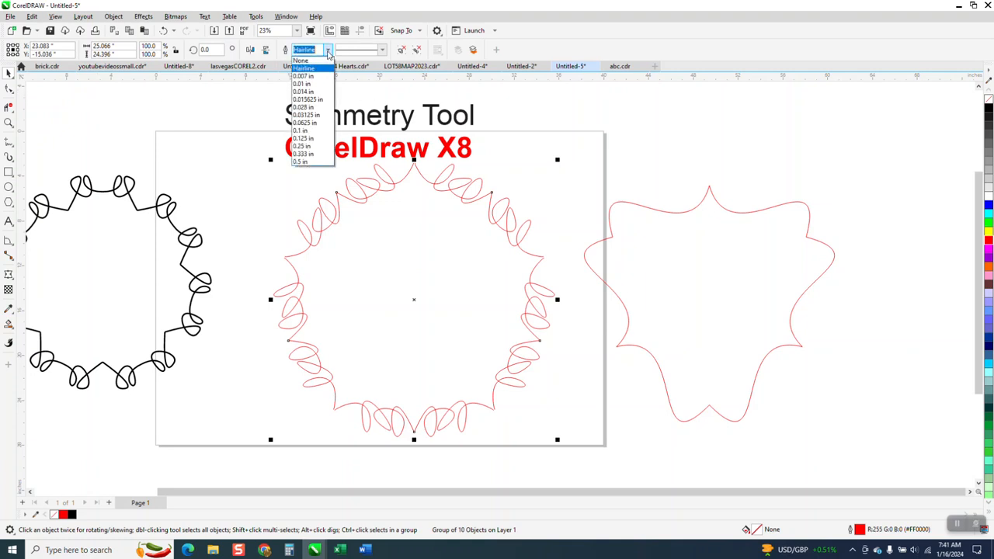
left_click(310, 162)
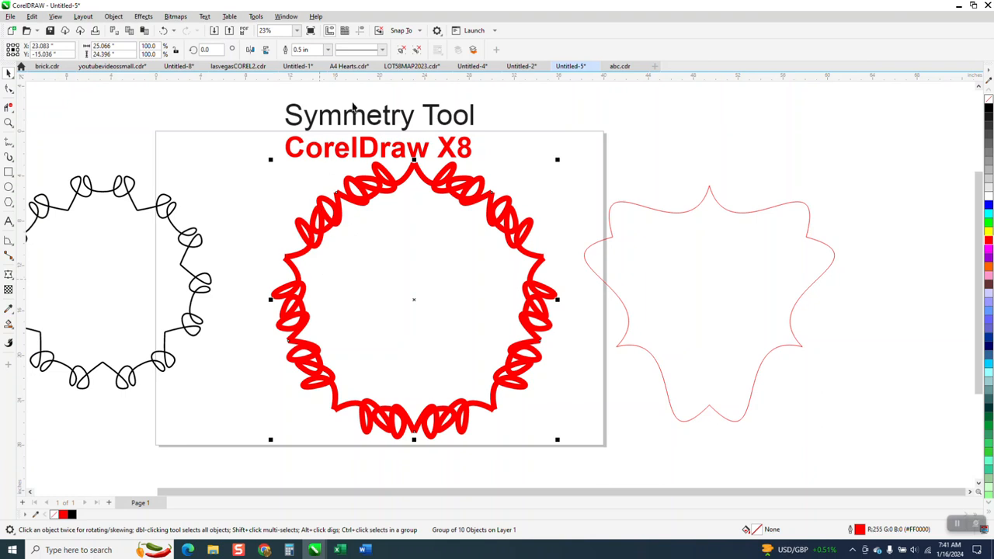
type("0.25")
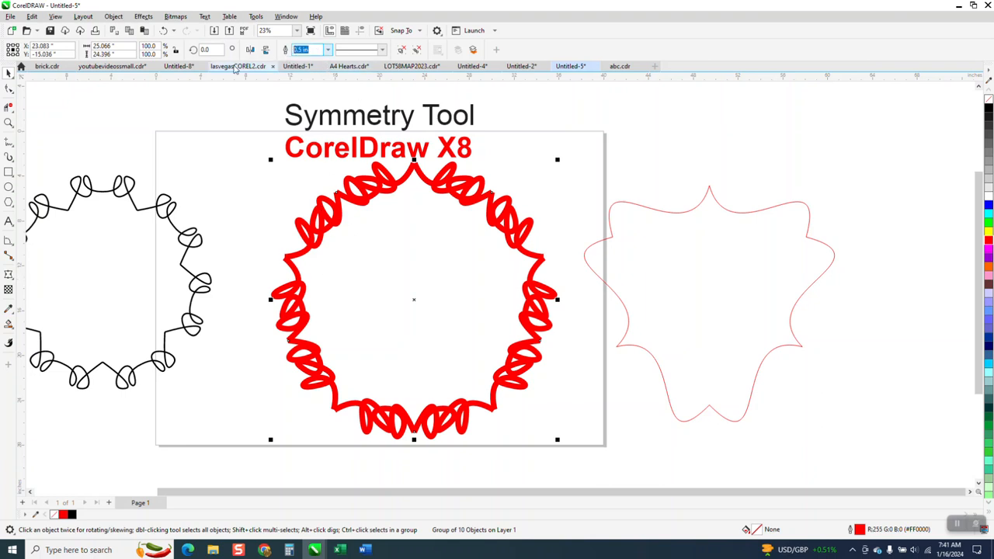
key("Return")
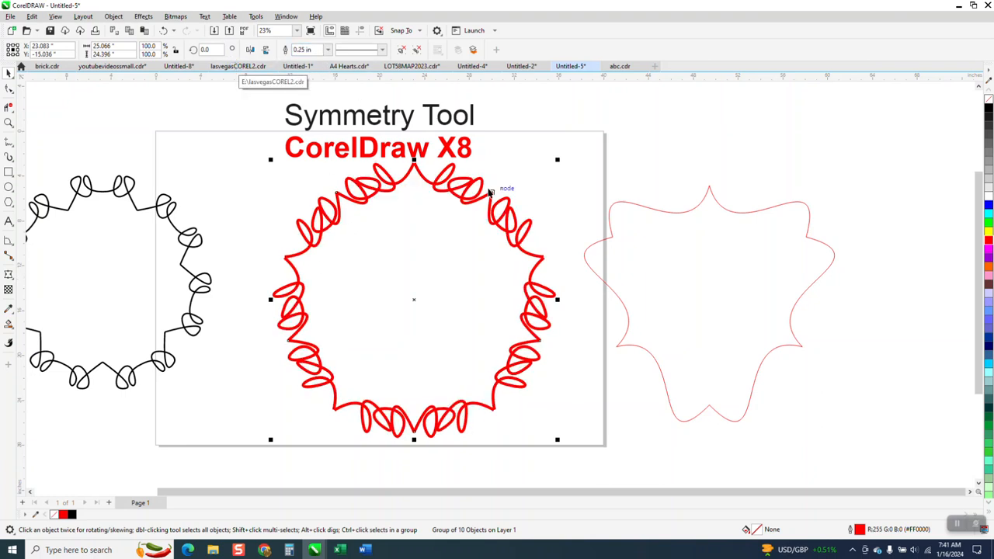
right_click(988, 111)
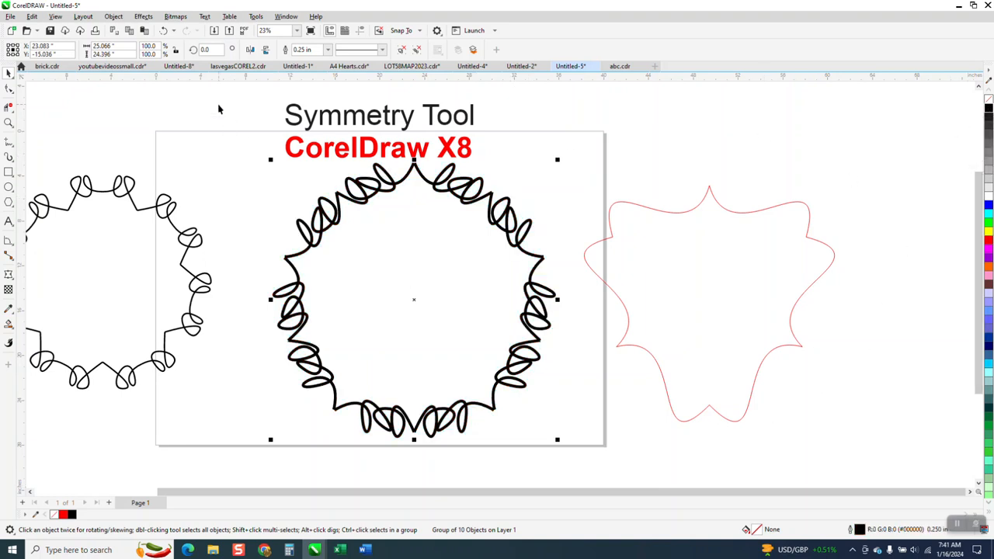
- Delete the black ornament from the middle of the page
left_click(122, 17)
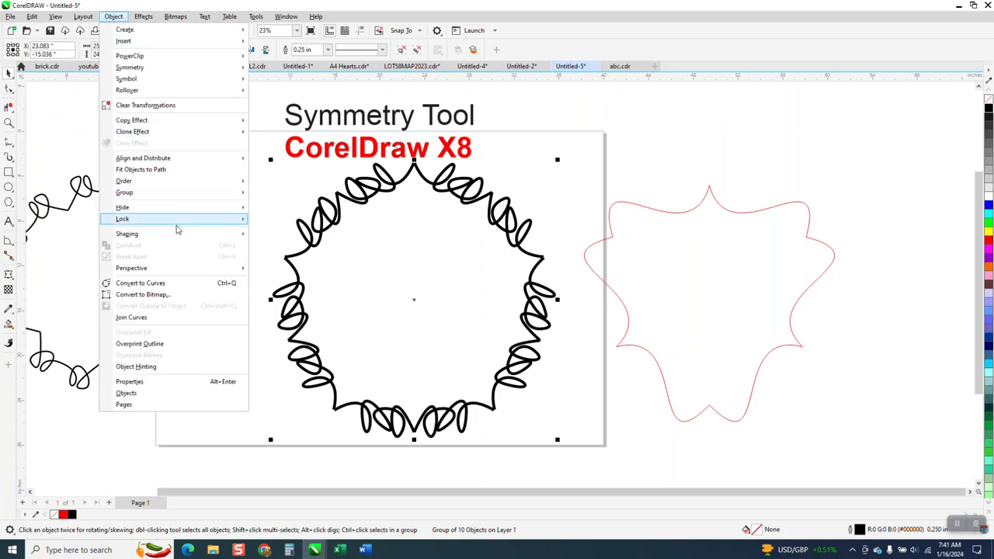
mouse_move(237, 233)
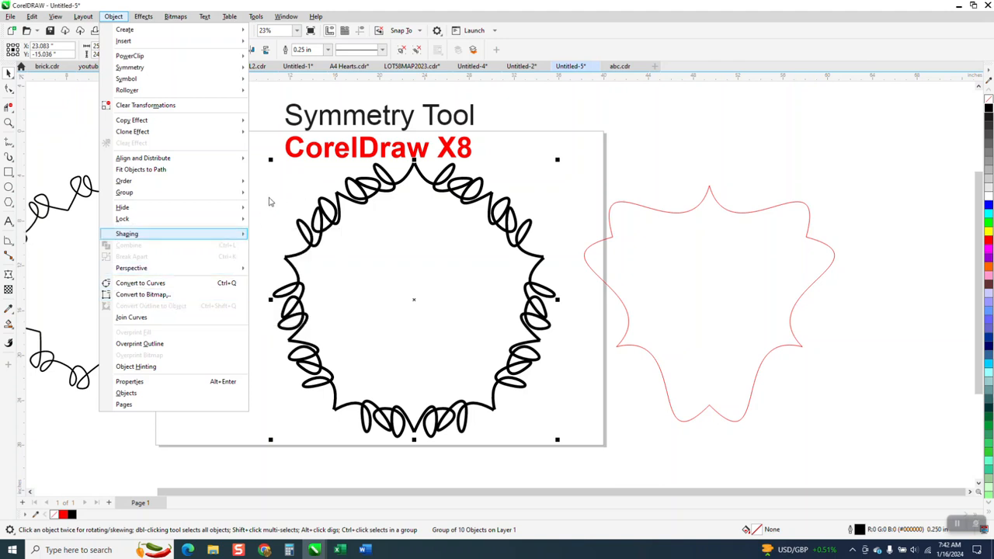
left_click(313, 197)
left_click(326, 201)
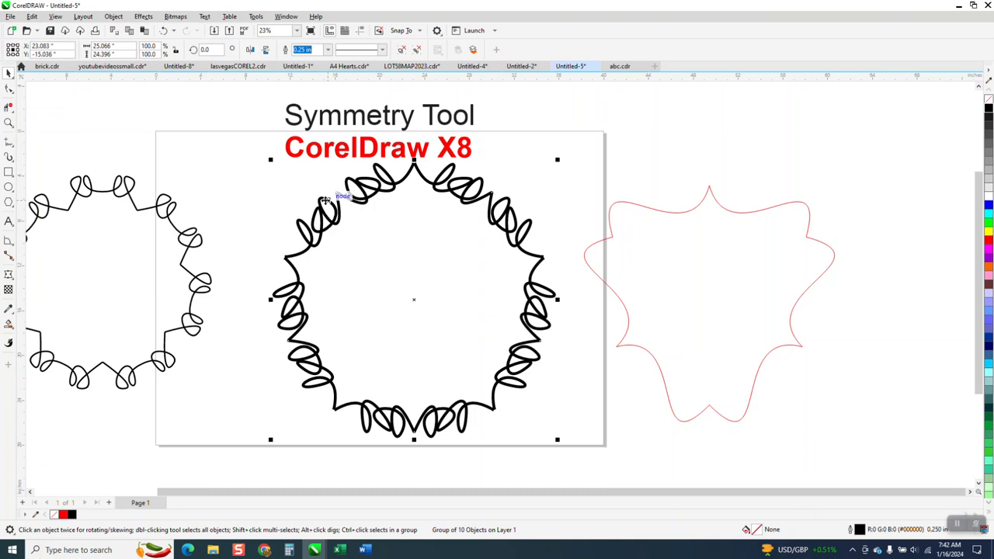
key("Delete")
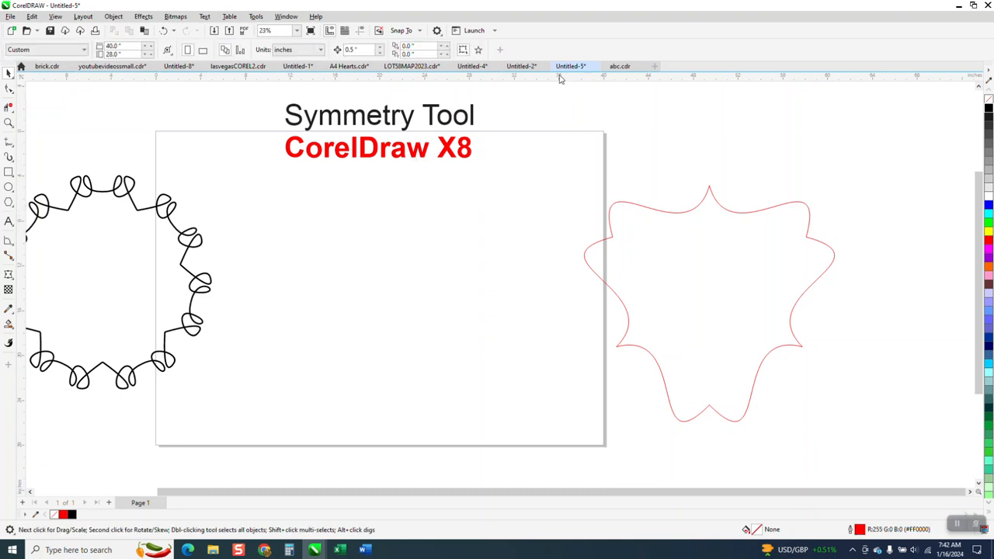
- Set the document's default outline width for new graphic objects to 0.5 in
key("F12")
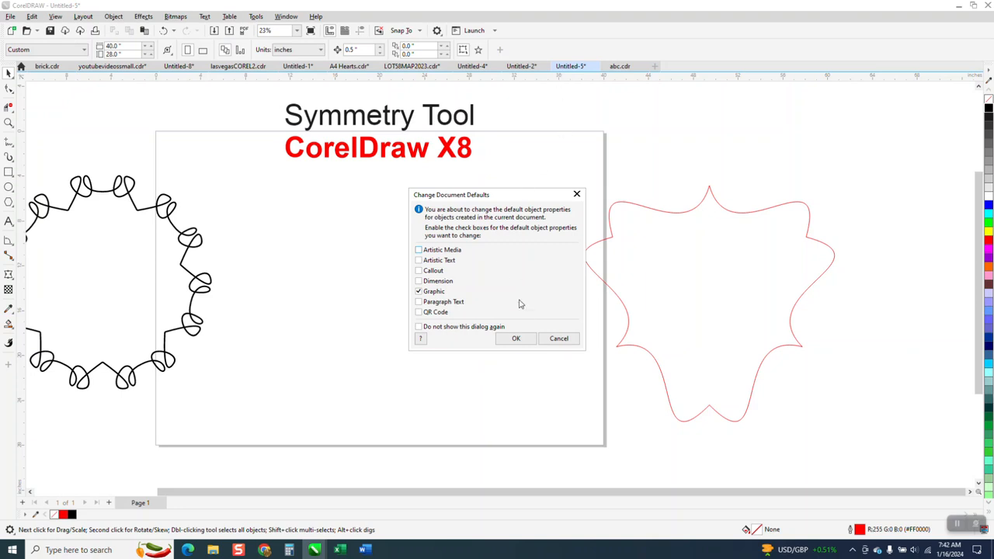
left_click(515, 339)
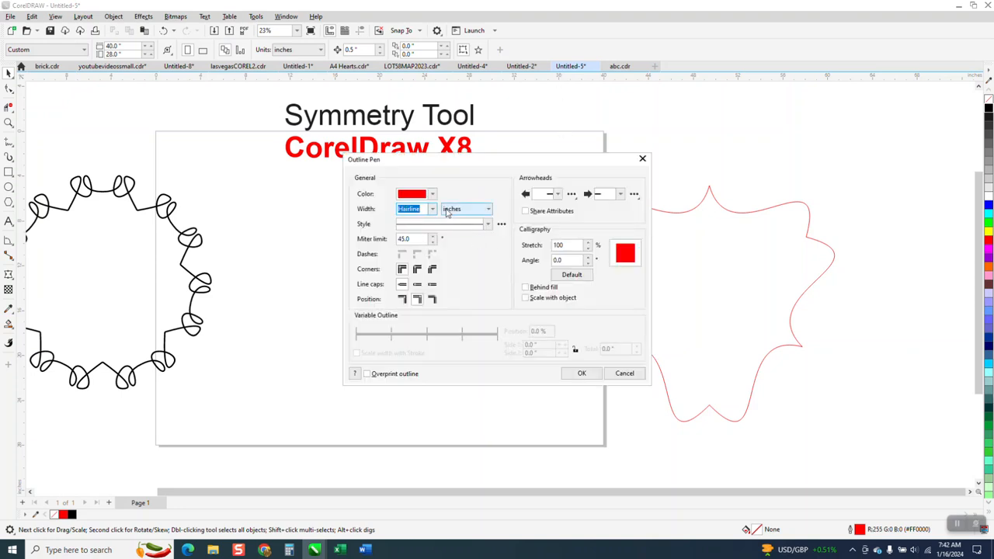
left_click(431, 209)
left_click(420, 322)
left_click(582, 373)
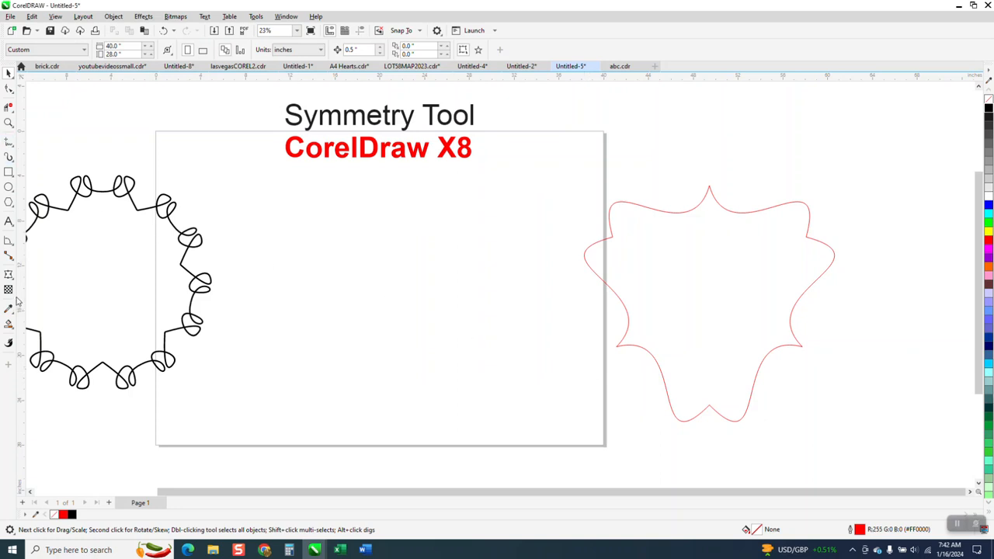
- Start another symmetry on the cleared page with five mirror lines
left_click(113, 16)
mouse_move(131, 69)
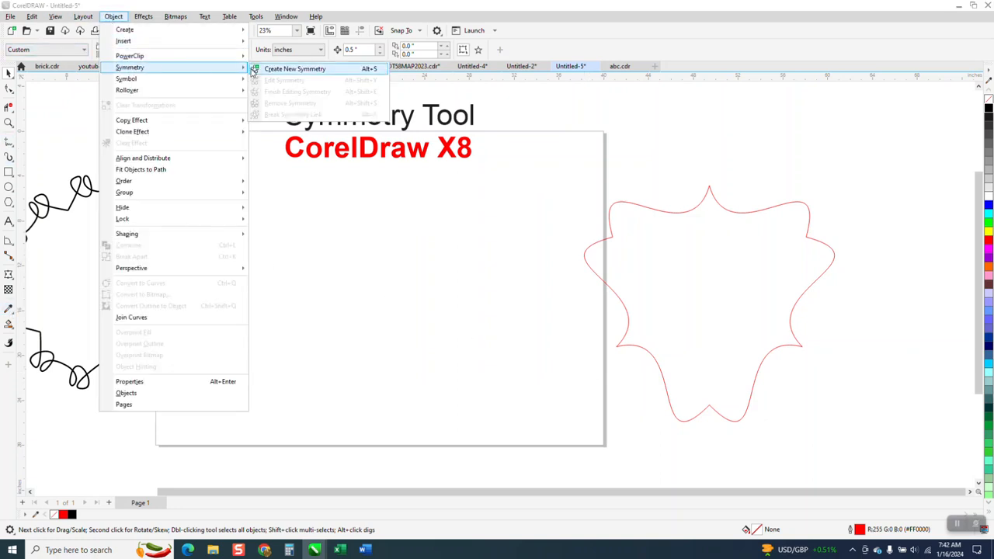
left_click(289, 69)
left_click(109, 93)
left_click(108, 93)
left_click(109, 93)
left_click(109, 93)
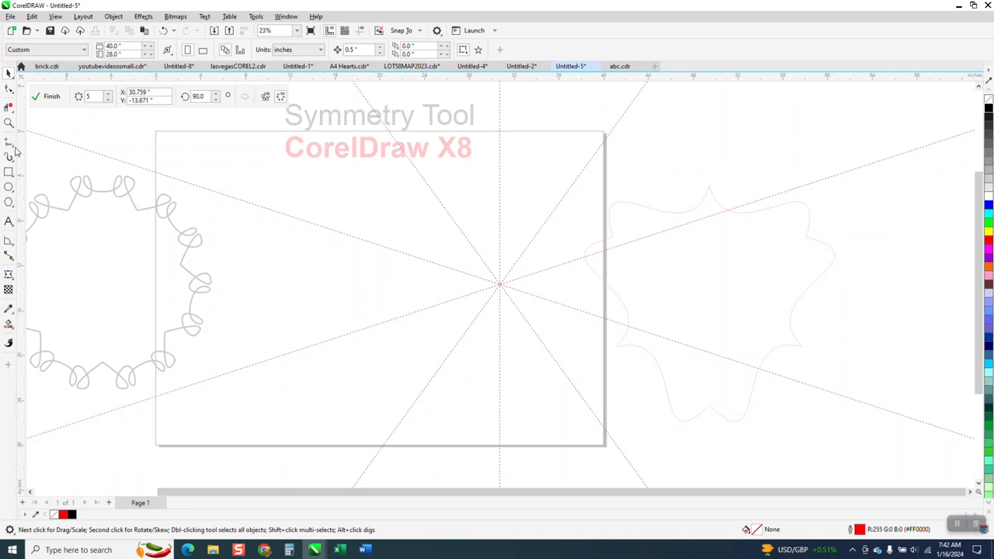
- Try a looping freehand curve about 7.2 × 5.8 inches with a 0.5 in outline across the upper-left mirror lines, and undo it
left_click(10, 144)
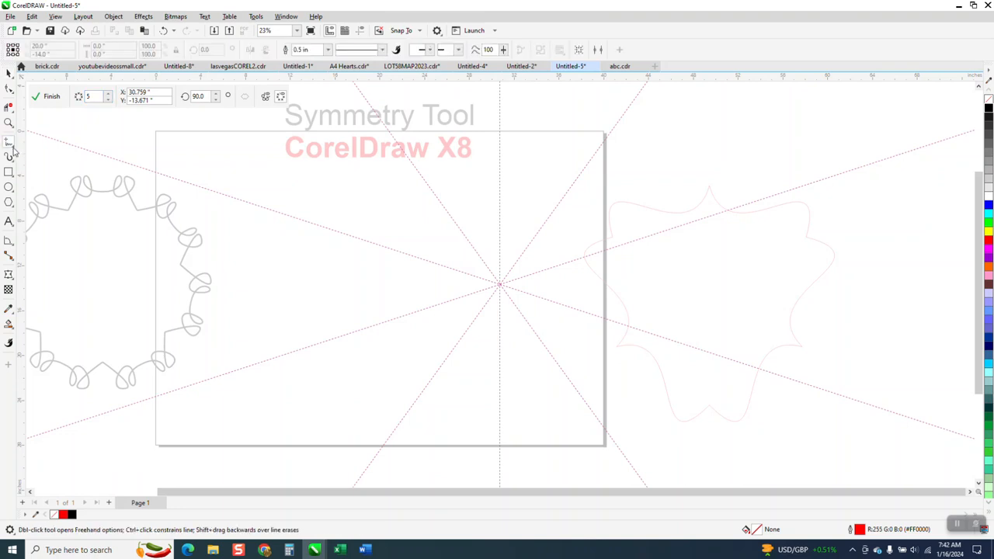
left_click(40, 158)
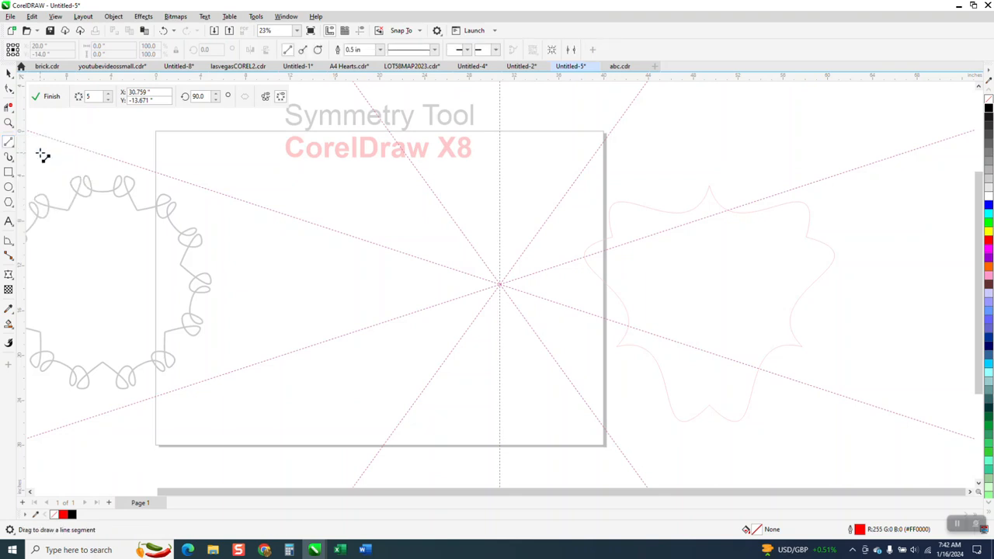
left_click(11, 143)
left_click(40, 146)
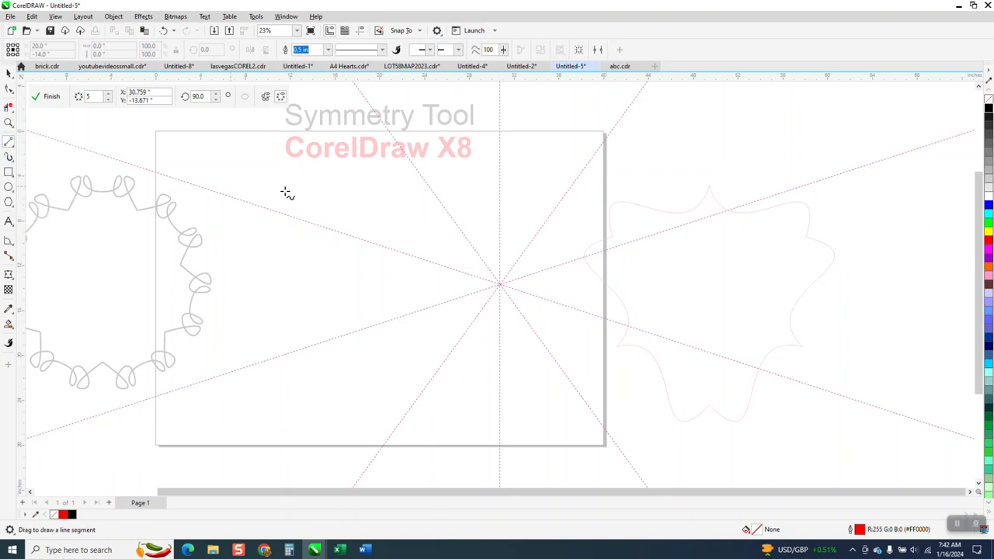
mouse_move(414, 166)
left_mouse_down()
mouse_move(396, 195)
mouse_move(380, 175)
mouse_move(393, 184)
mouse_move(382, 210)
mouse_move(361, 211)
mouse_move(348, 197)
mouse_move(339, 232)
left_mouse_up()
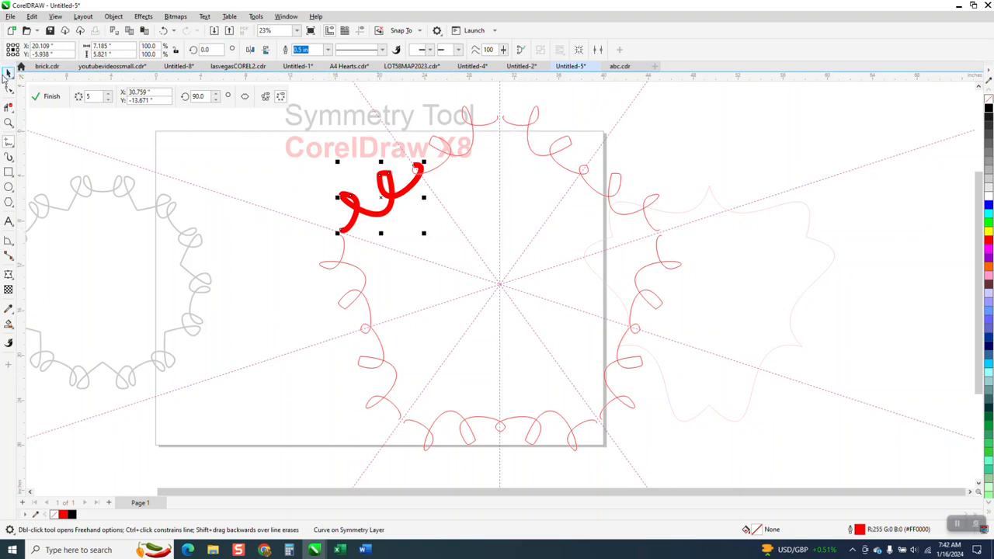
left_click(7, 73)
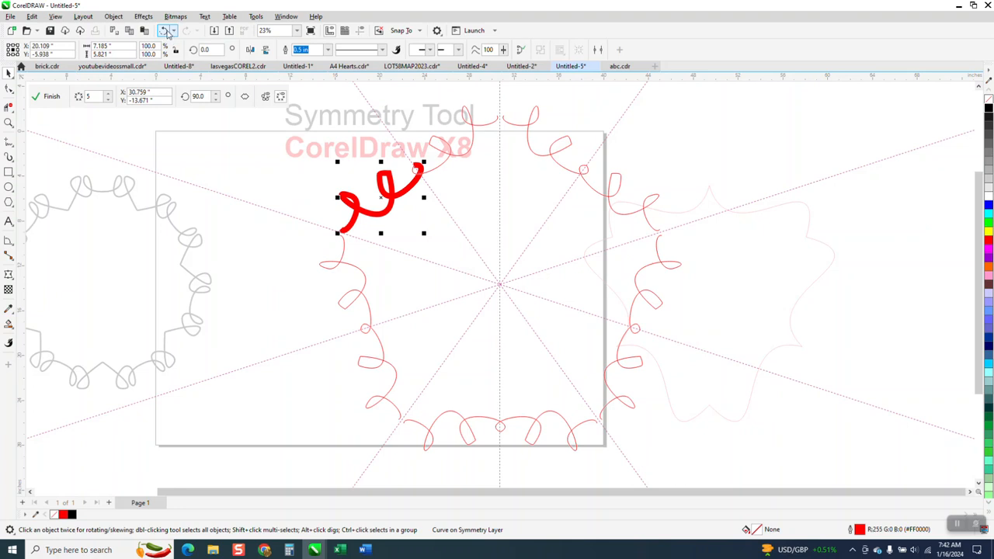
left_click(163, 30)
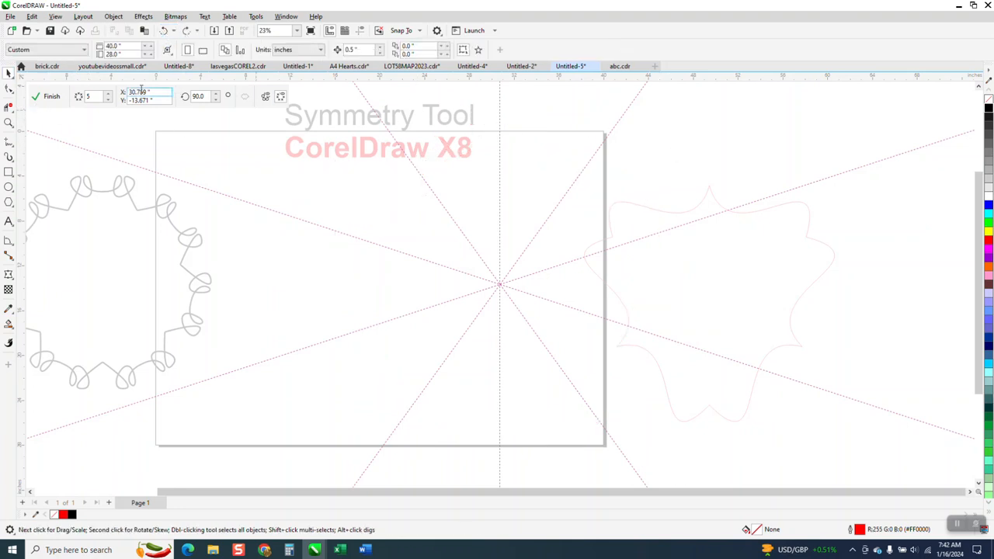
- Finish editing the empty five-line symmetry and remove it from the page
left_click(50, 96)
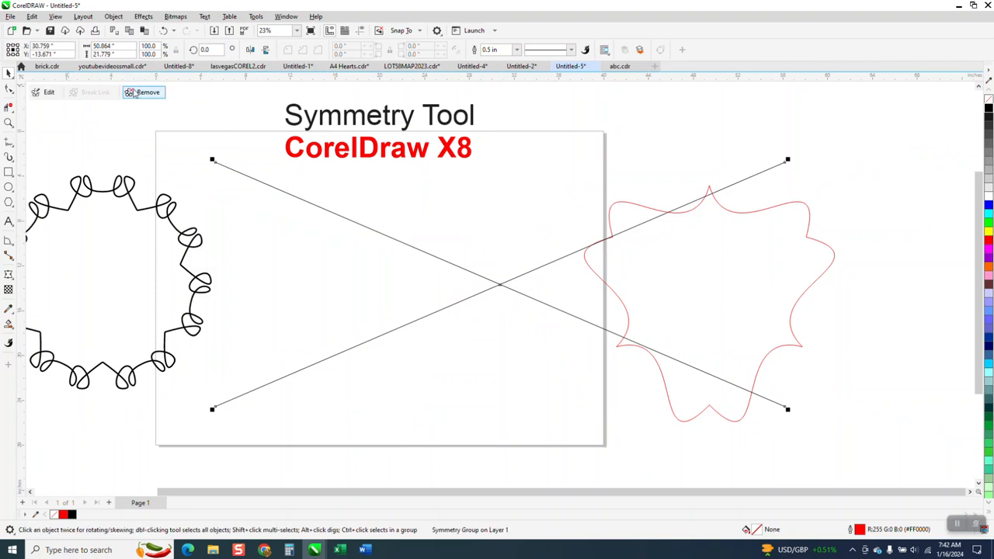
left_click(137, 92)
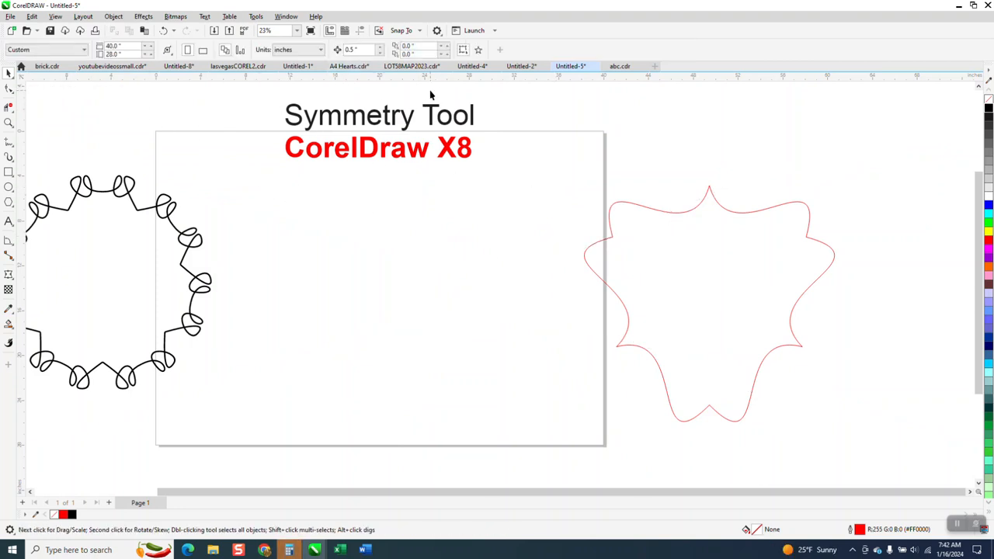
- Set the document's default outline width for new graphic objects to Hairline
key("F12")
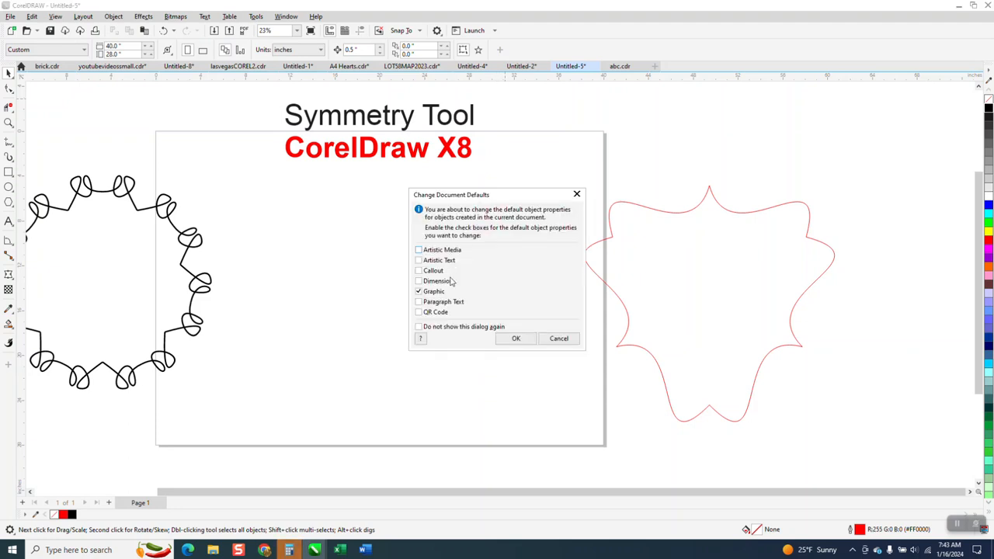
left_click(516, 338)
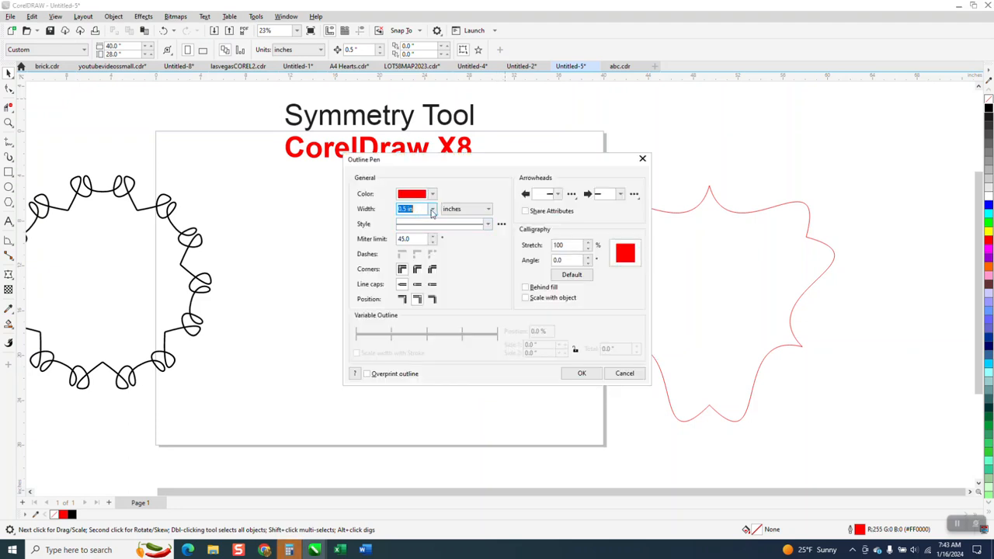
left_click(433, 211)
left_click(411, 227)
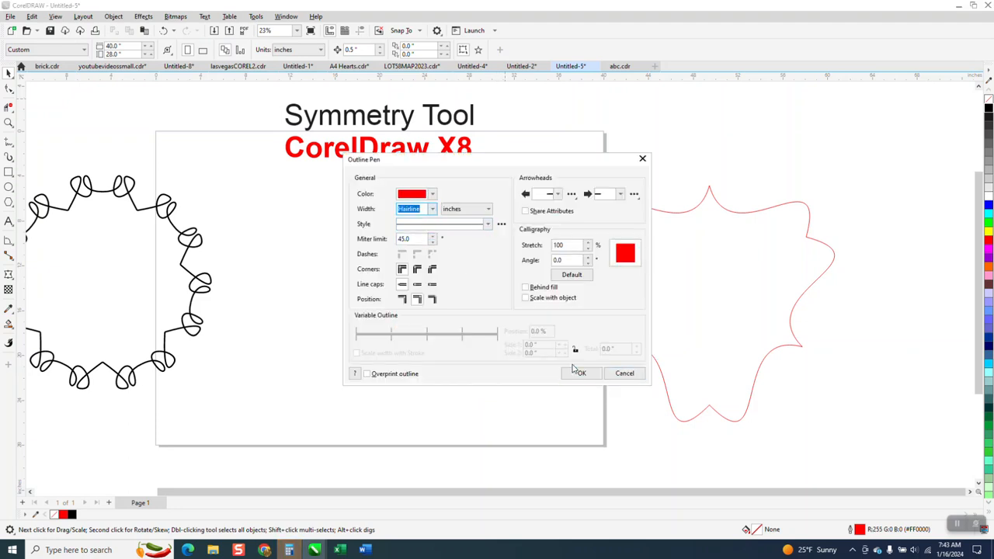
left_click(576, 373)
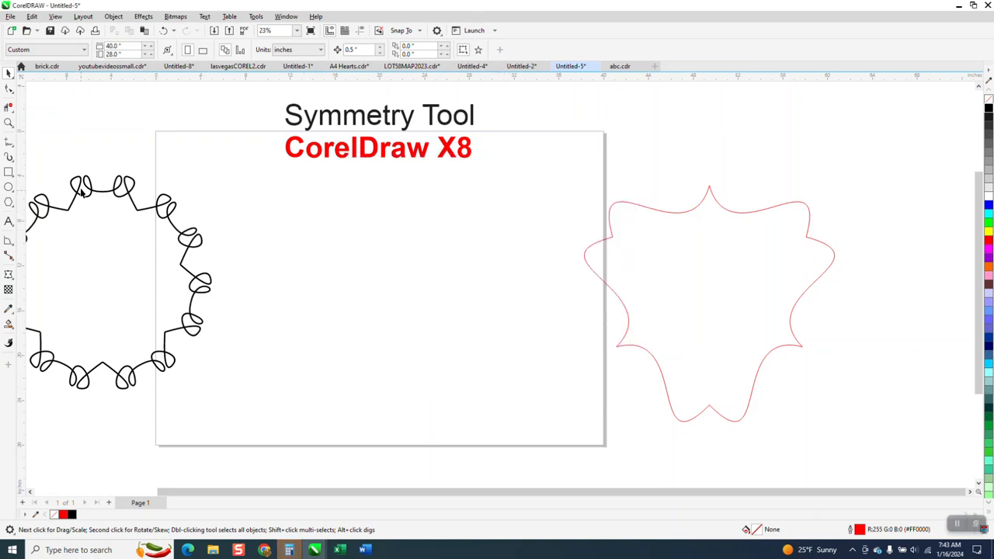
- Create a new symmetry on the page with nine mirror lines
left_click(113, 17)
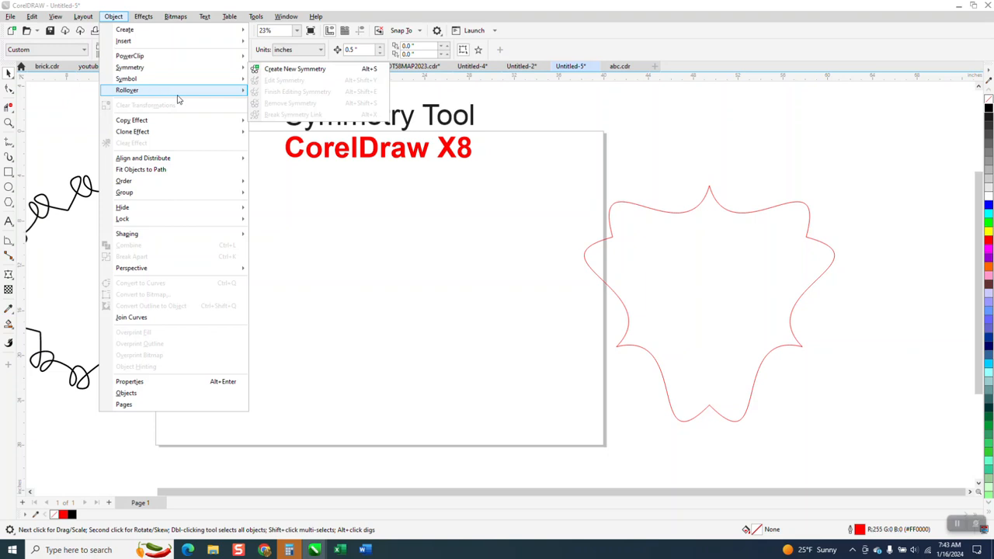
mouse_move(190, 70)
left_click(302, 66)
left_click(107, 93)
left_click(107, 93)
left_click(107, 93)
left_click(107, 93)
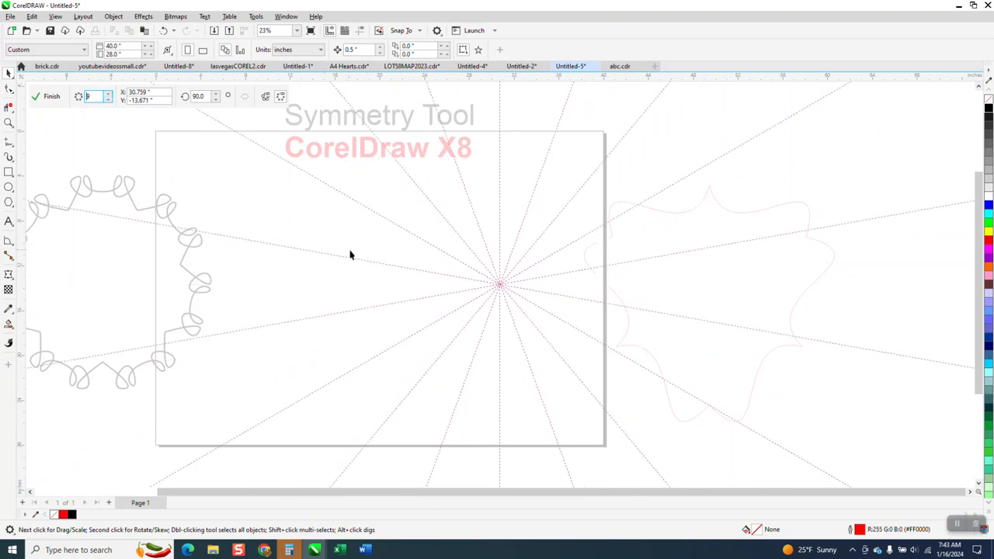
- Draw a looping freehand curve about 5.3 × 2.7 inches between two neighbouring mirror lines in the page's upper-left area
left_click(8, 122)
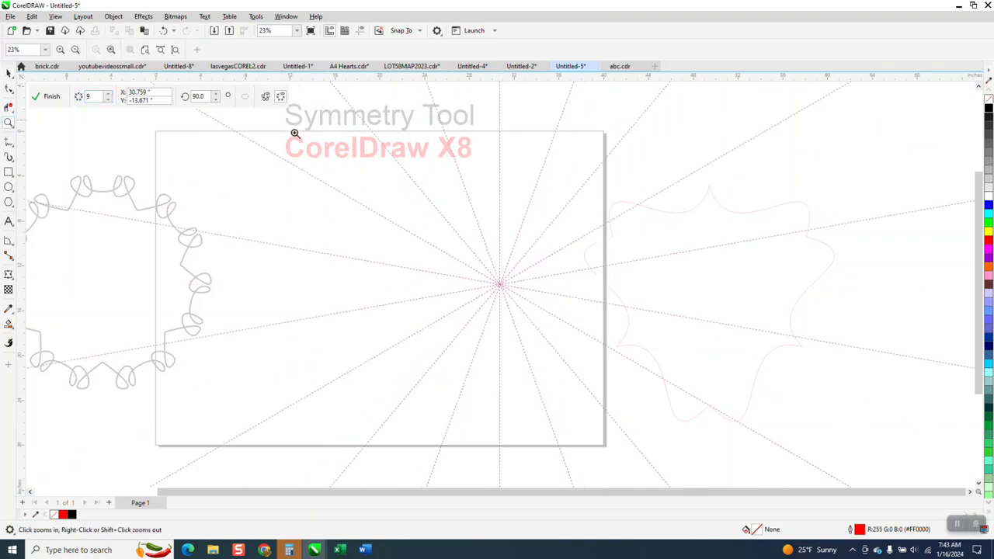
left_click_drag(640, 329, 640, 330)
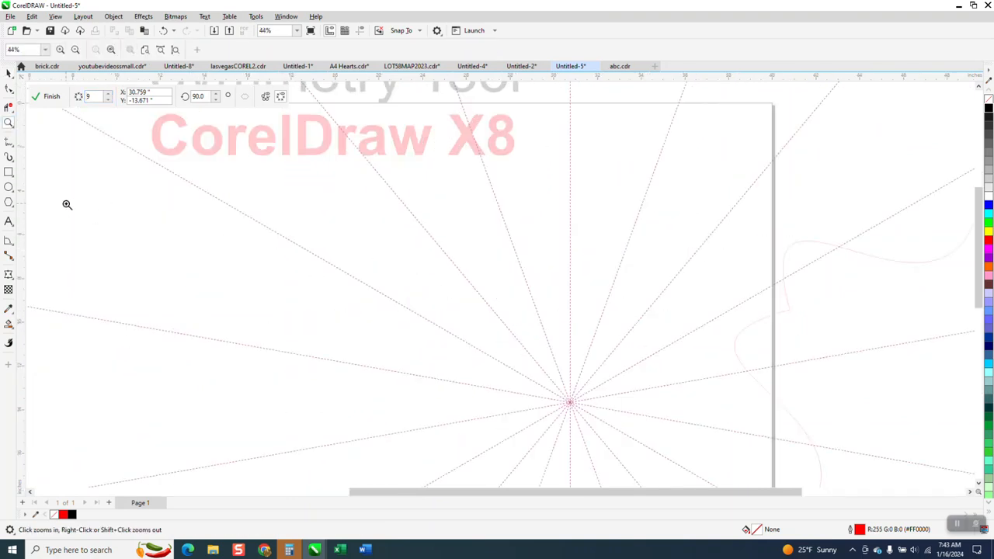
left_click(13, 146)
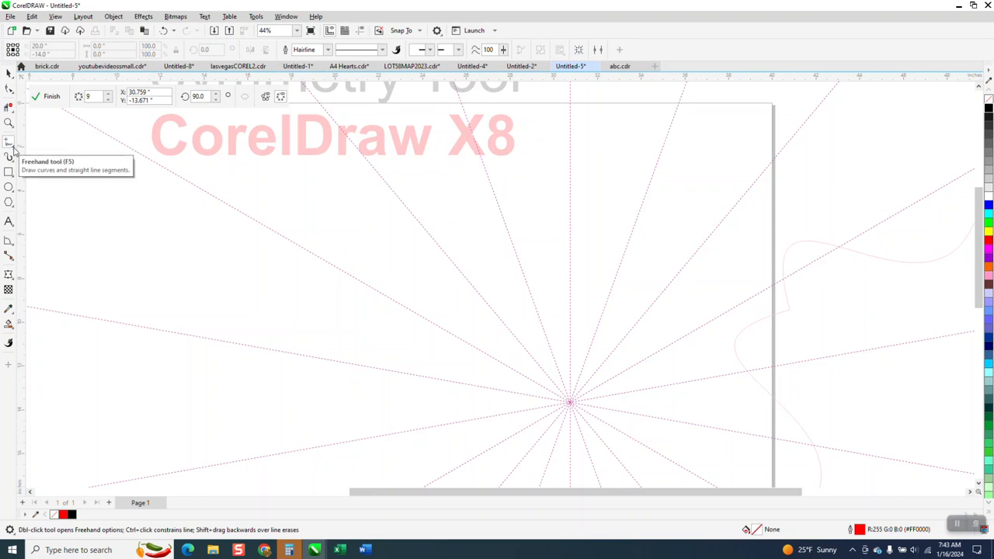
mouse_move(374, 166)
left_mouse_down()
mouse_move(379, 182)
mouse_move(365, 204)
mouse_move(334, 192)
mouse_move(339, 178)
mouse_move(343, 205)
mouse_move(285, 206)
mouse_move(266, 225)
left_mouse_up()
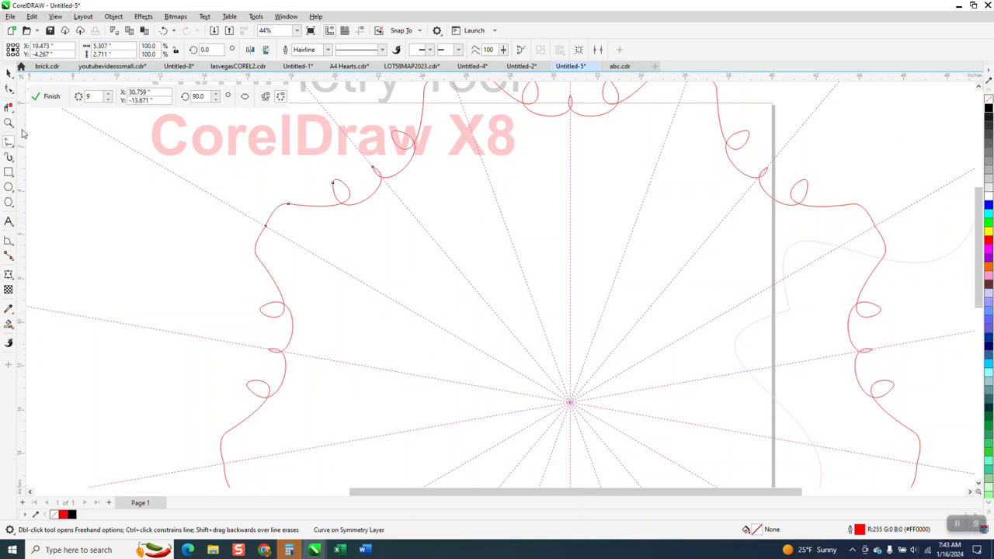
- Examine closely where the mirrored curves meet on the mirror line, and finish editing the symmetry
left_click_drag(357, 163, 412, 203)
left_click_drag(461, 157, 462, 158)
scroll(313, 189, "down", 6)
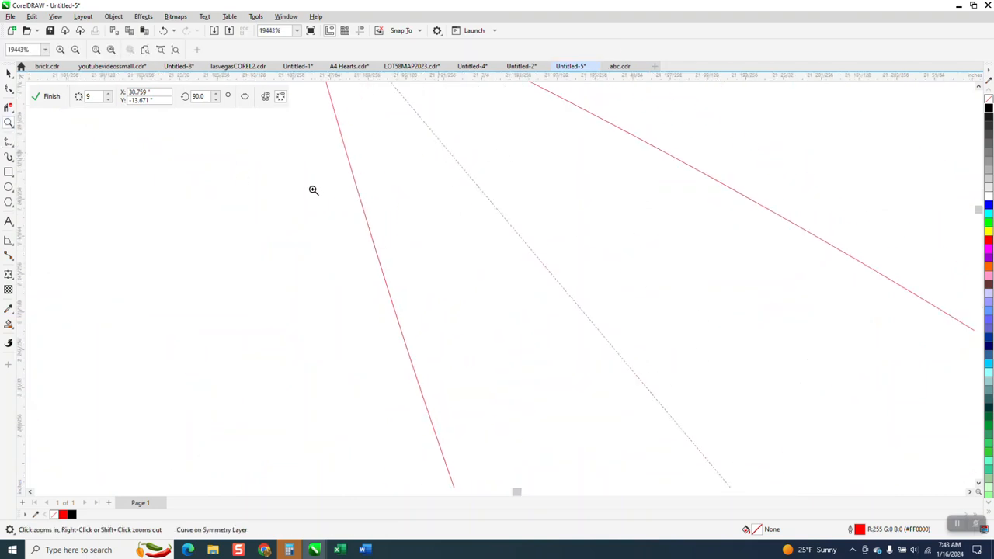
scroll(330, 200, "down", 12)
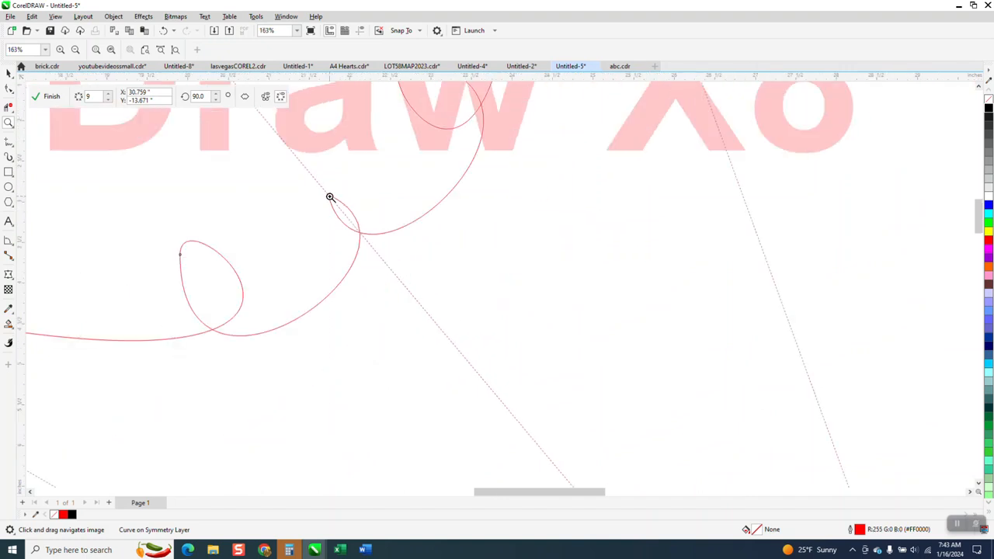
left_click(8, 72)
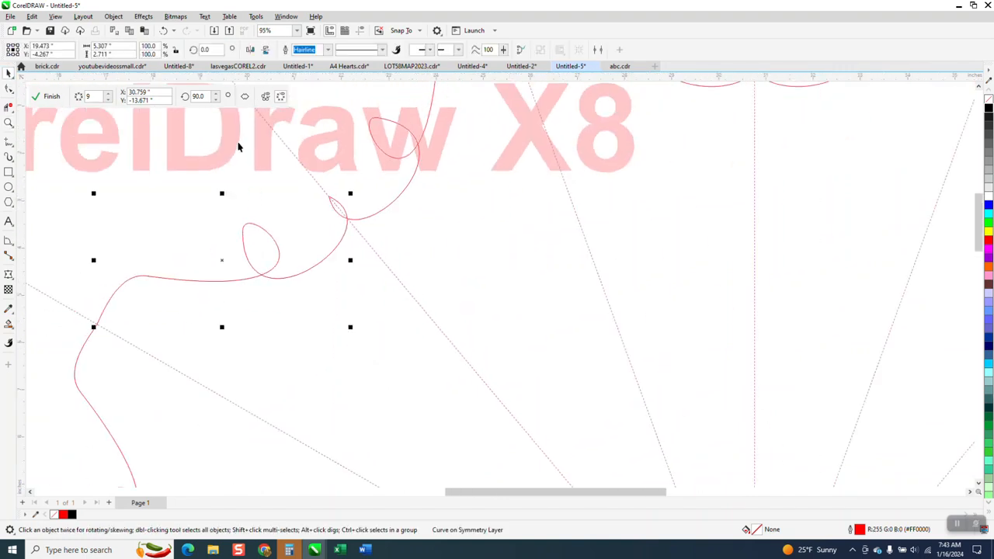
scroll(368, 279, "down", 2)
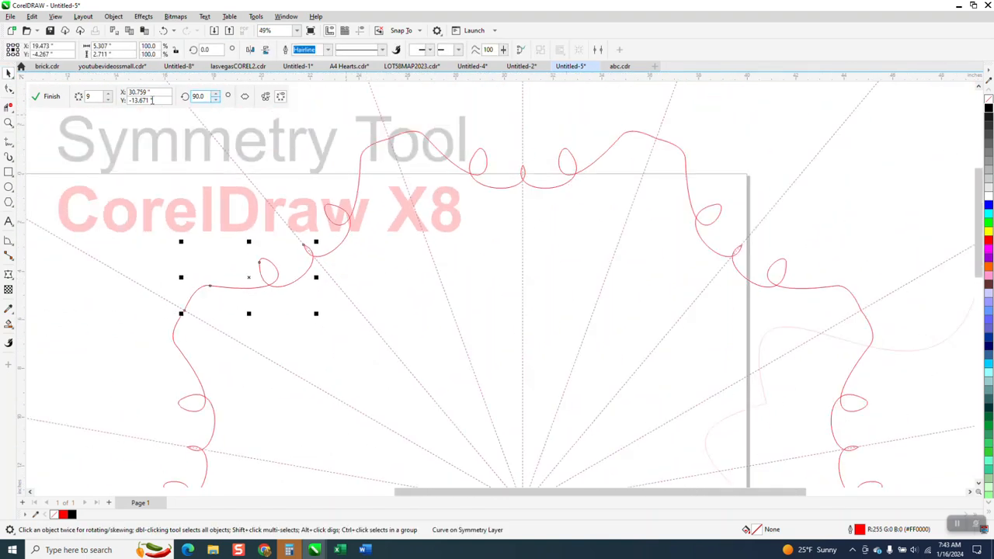
left_click(48, 97)
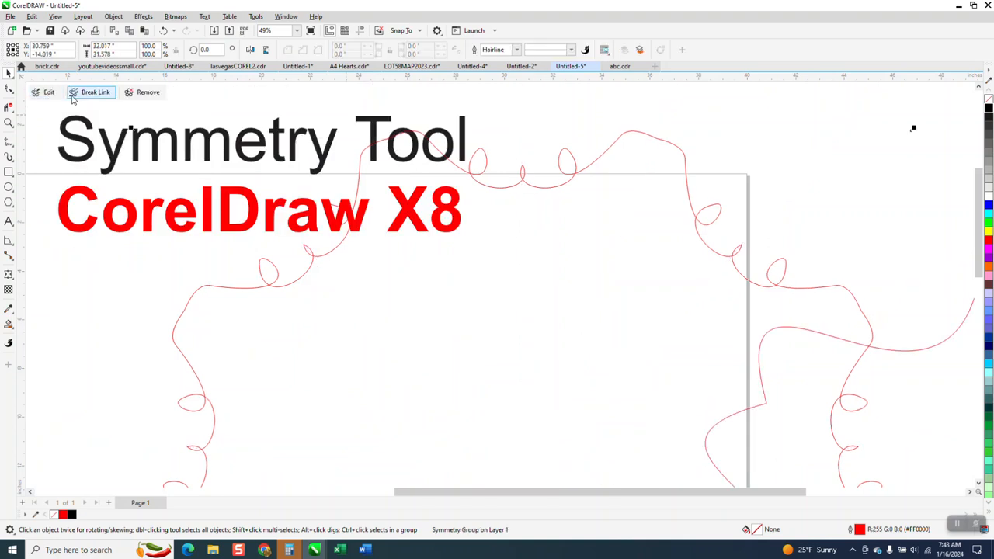
- Try to change the outline width of the still-linked symmetry group using the preset widths
left_click(521, 50)
left_click(484, 153)
left_click(516, 50)
left_click(489, 60)
- Break the ornament's symmetry link and give the resulting group a black outline 0.125 in wide
left_click(101, 95)
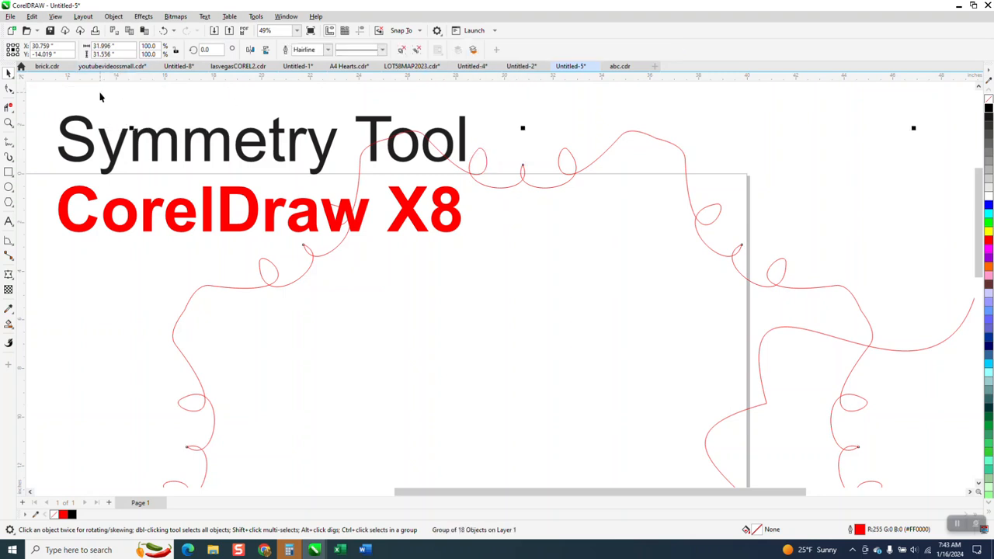
left_click(327, 50)
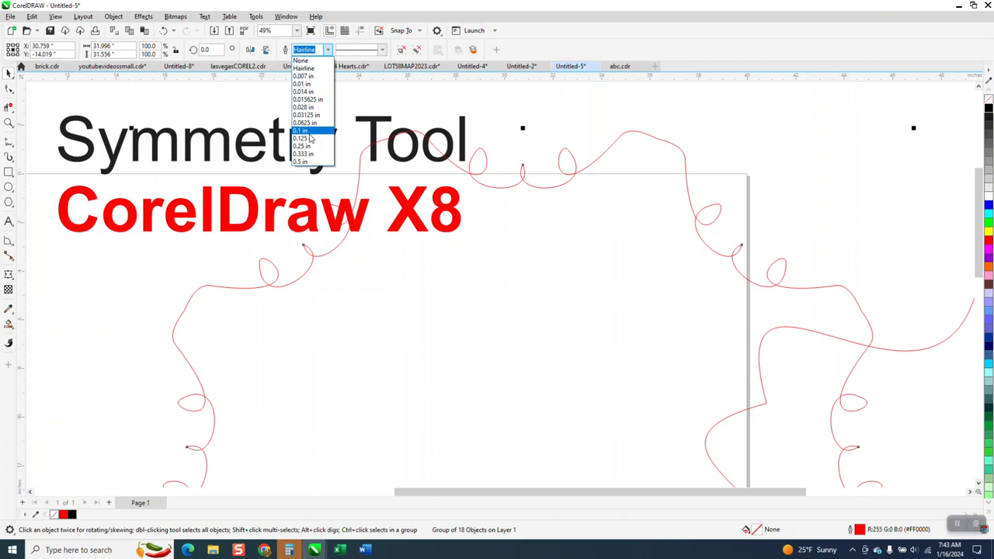
left_click(311, 141)
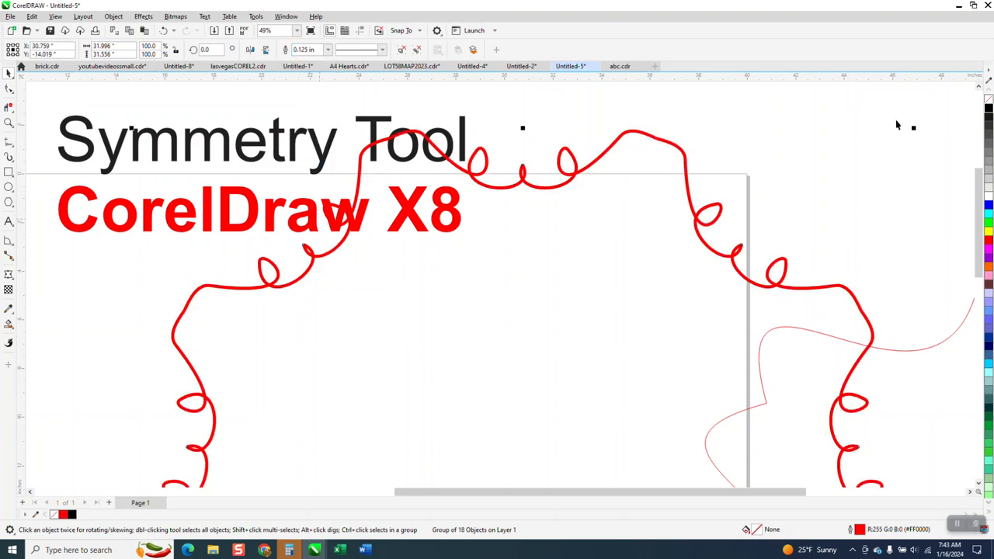
right_click(988, 110)
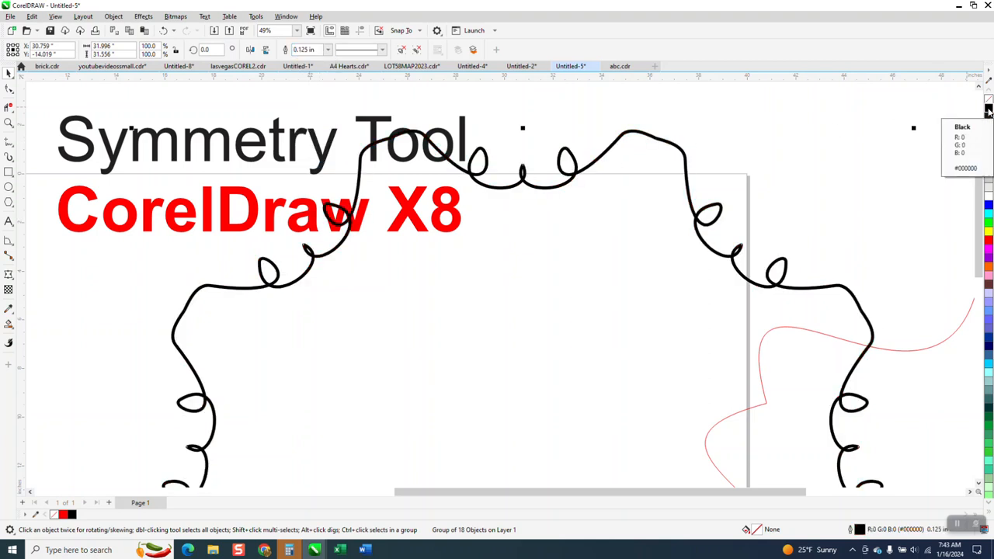
- Scale the black ornament down to about 58%, roughly 18.6 × 18.3 inches, and move it up beneath the page title
scroll(505, 233, "down", 2)
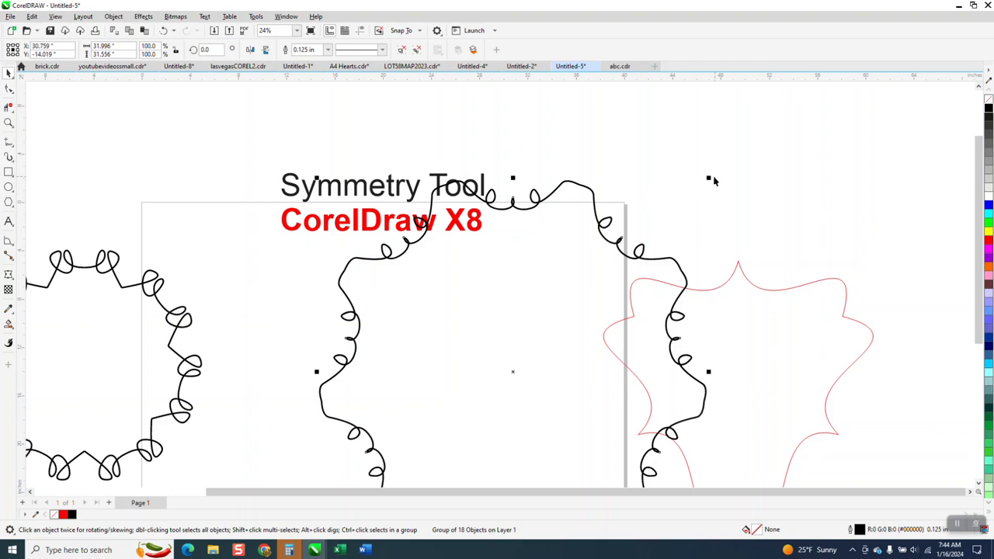
left_click_drag(705, 181, 545, 338)
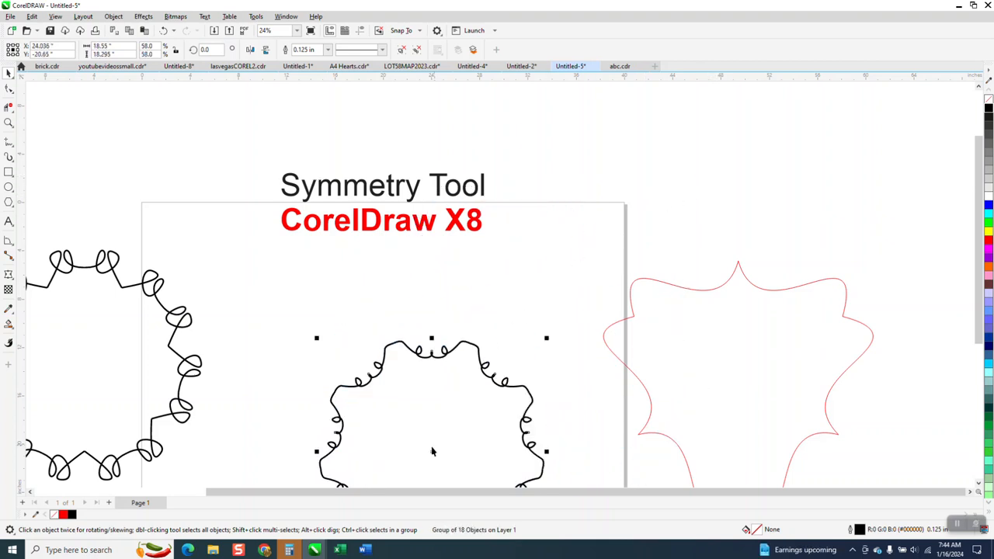
left_click_drag(432, 449, 412, 378)
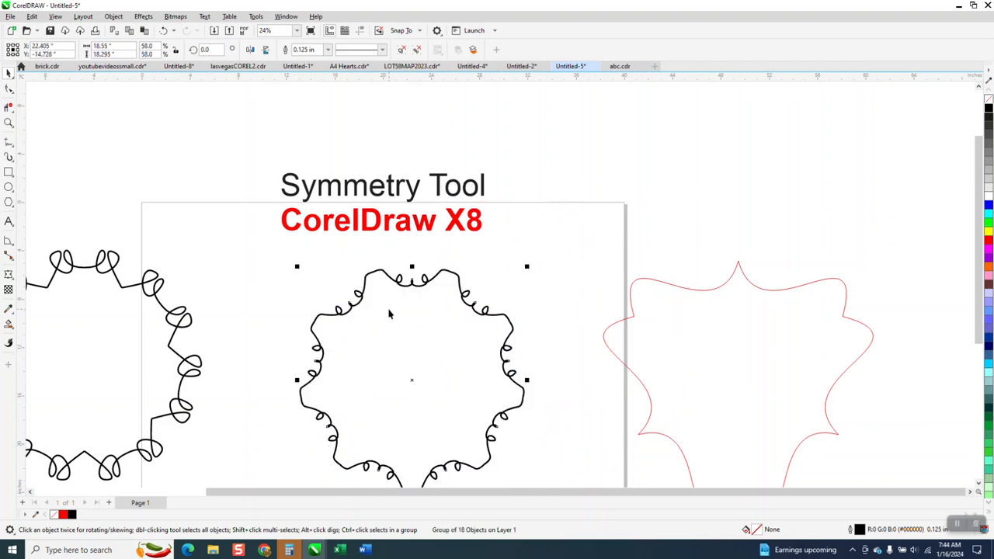
scroll(389, 313, "down", 1)
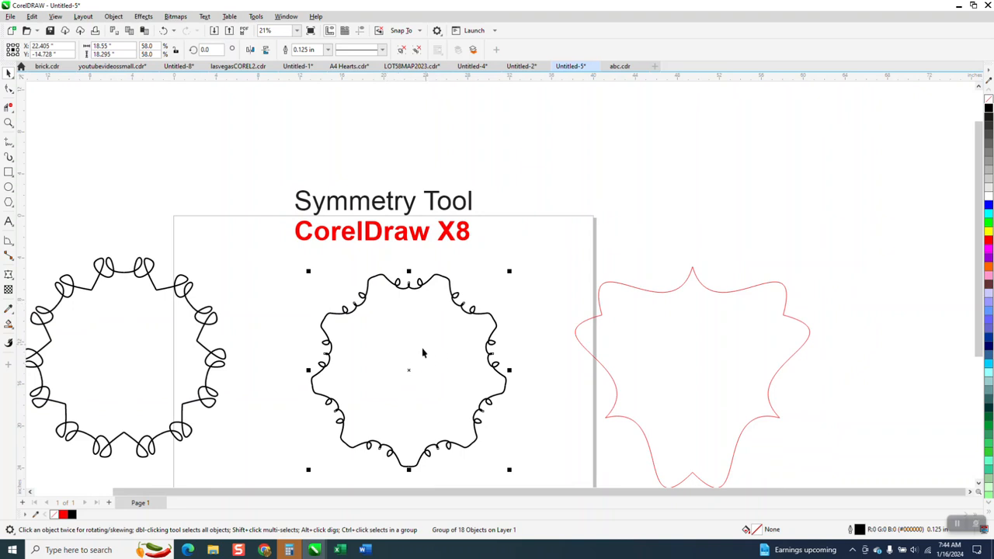